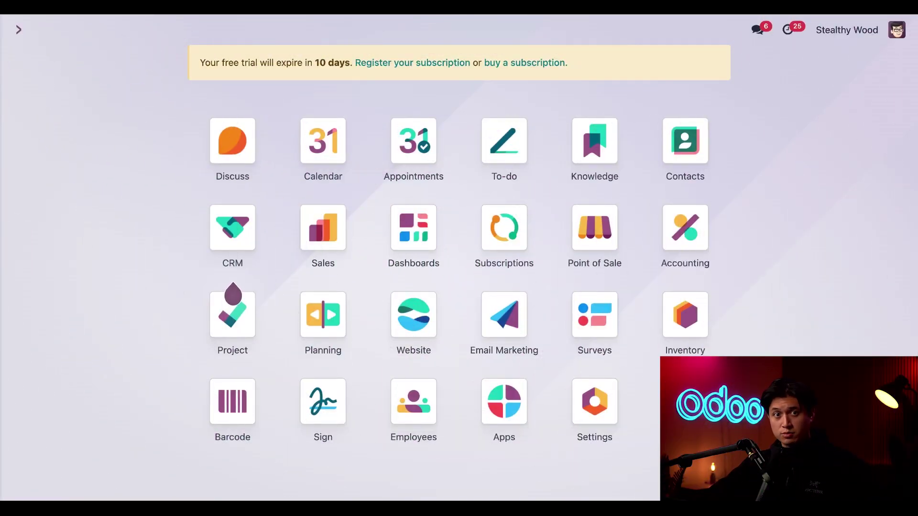
- Open Odoo Settings and scroll General Settings down to the Integrations section with Mail Plugin
left_click(613, 407)
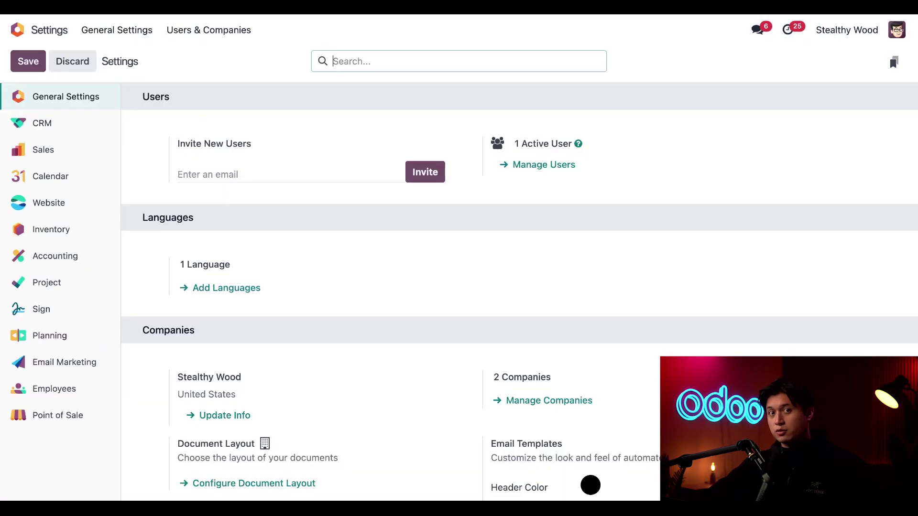
scroll(519, 289, "down", 20)
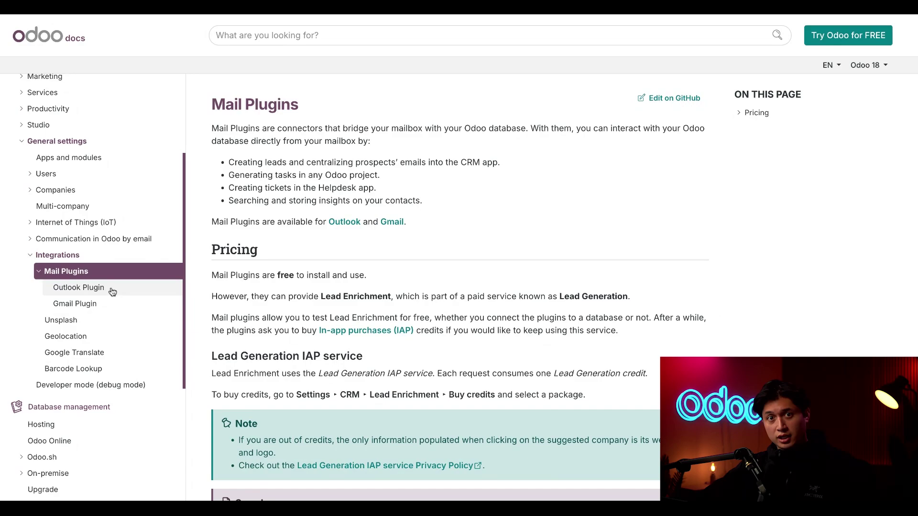
- Save the manifest.xml linked on the Outlook Plugin documentation page to the Desktop
left_click(112, 291)
scroll(360, 331, "down", 1)
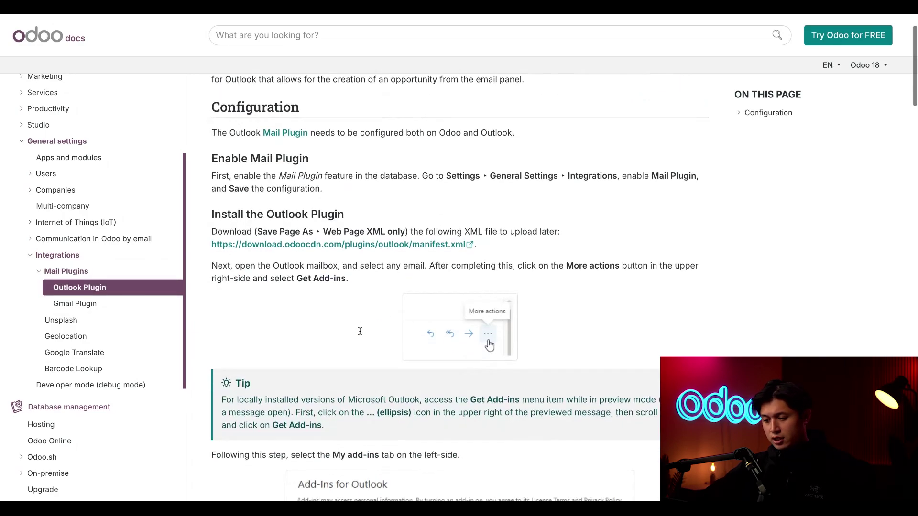
right_click(412, 249)
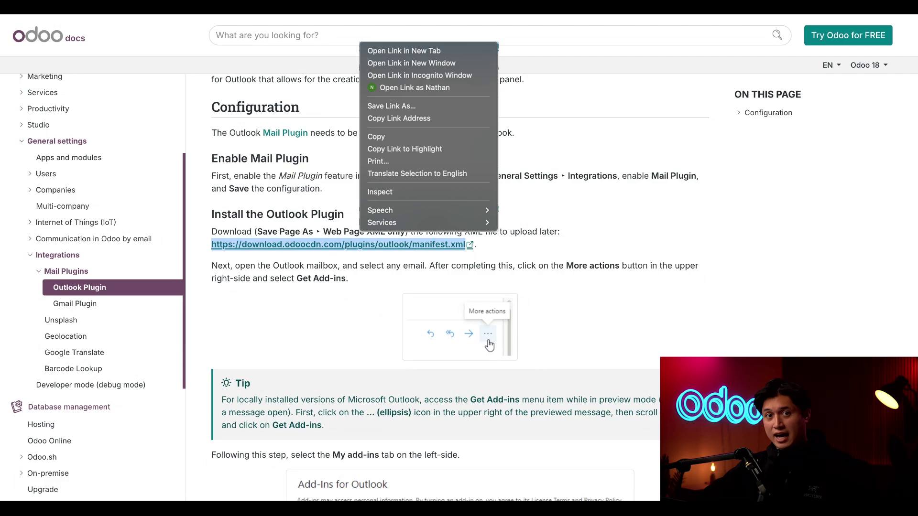
left_click(391, 106)
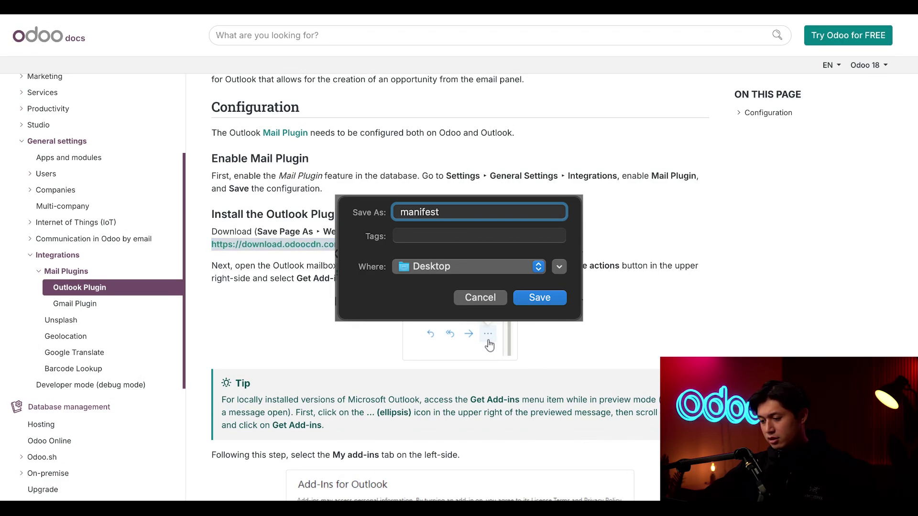
key("Return")
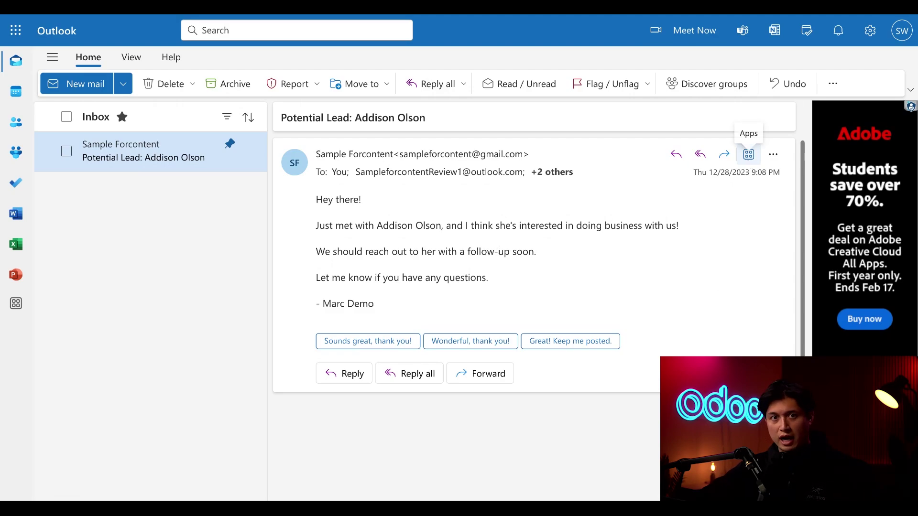
- Install the Odoo Inbox Addin in Outlook as a custom add-in from the saved manifest file
left_click(748, 154)
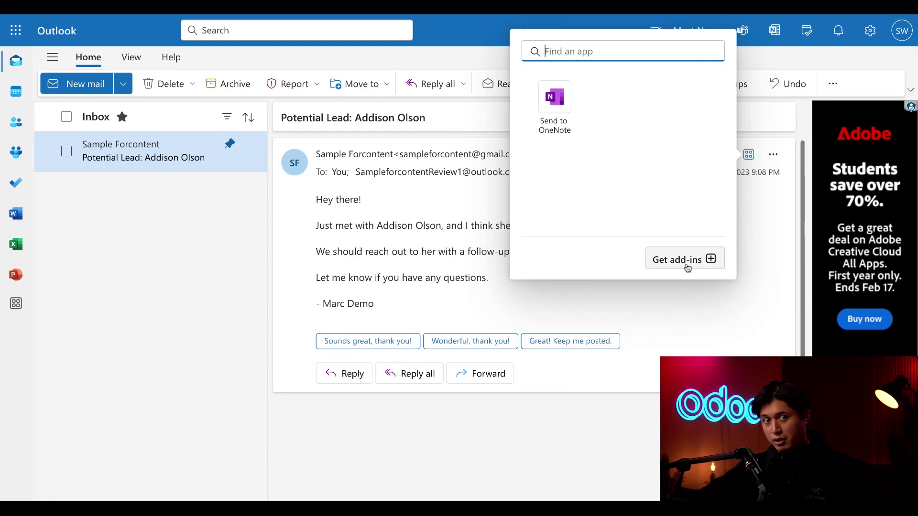
left_click(688, 268)
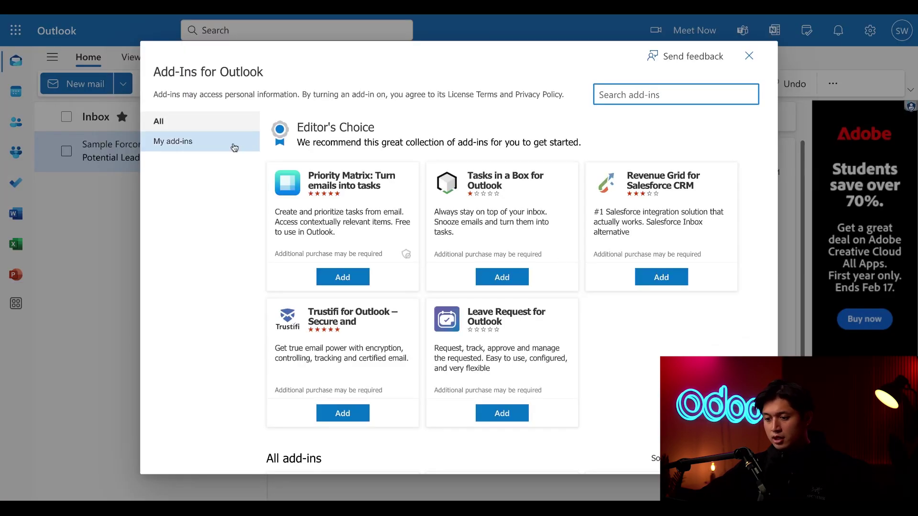
left_click(200, 150)
scroll(401, 339, "down", 5)
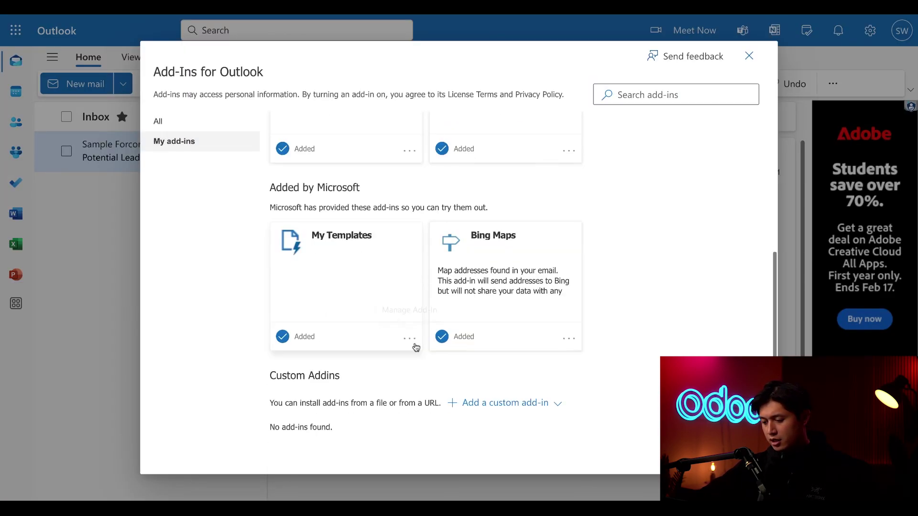
left_click(502, 407)
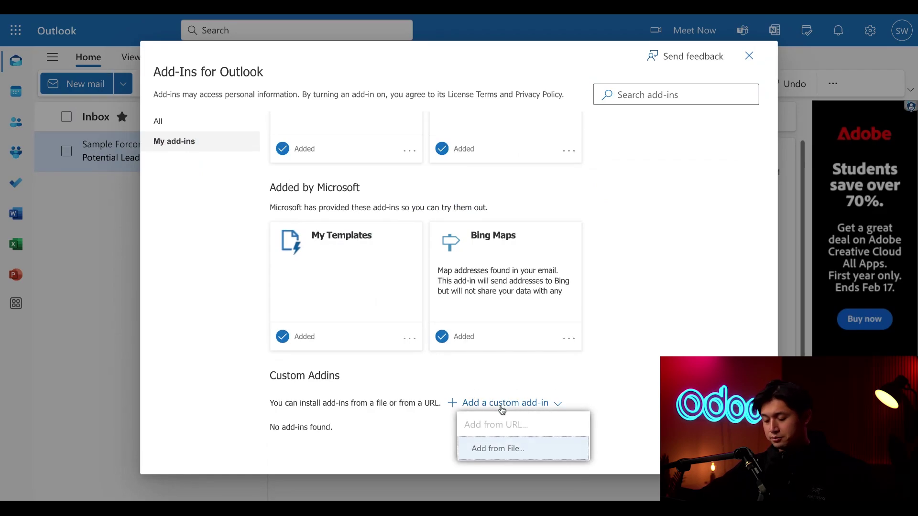
left_click(543, 458)
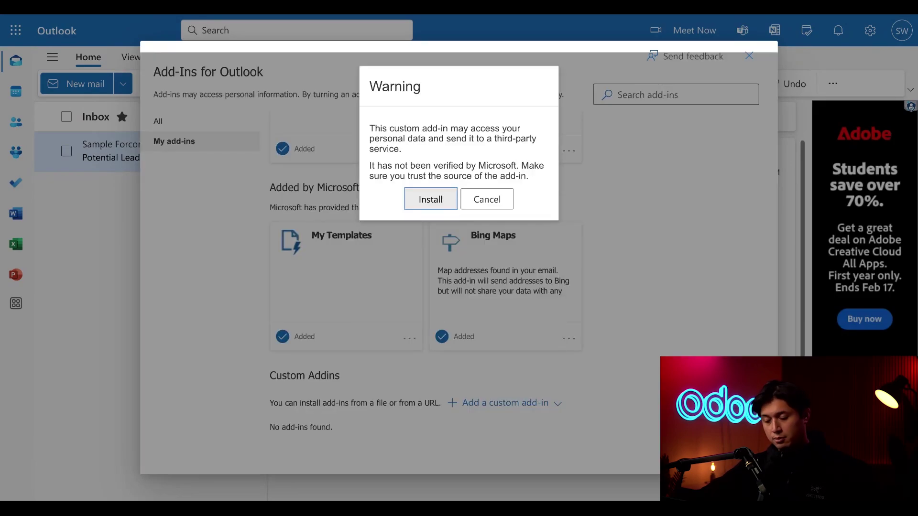
left_click(432, 202)
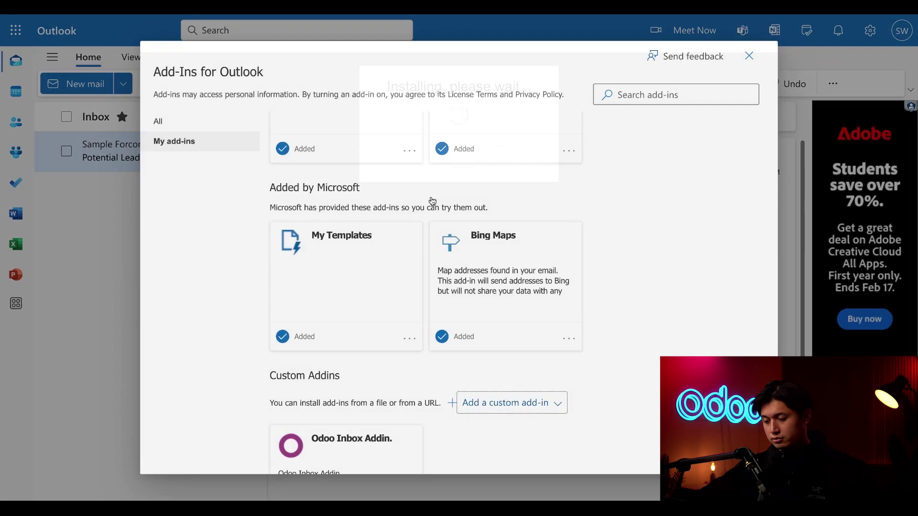
left_click(748, 56)
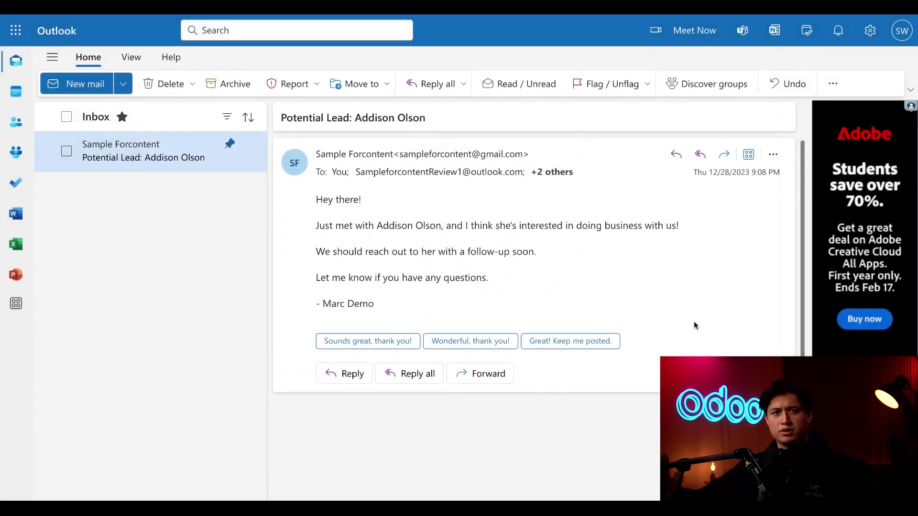
- Launch the Odoo Inbox Addin on this email and log it into the Odoo database, allowing access
left_click(749, 155)
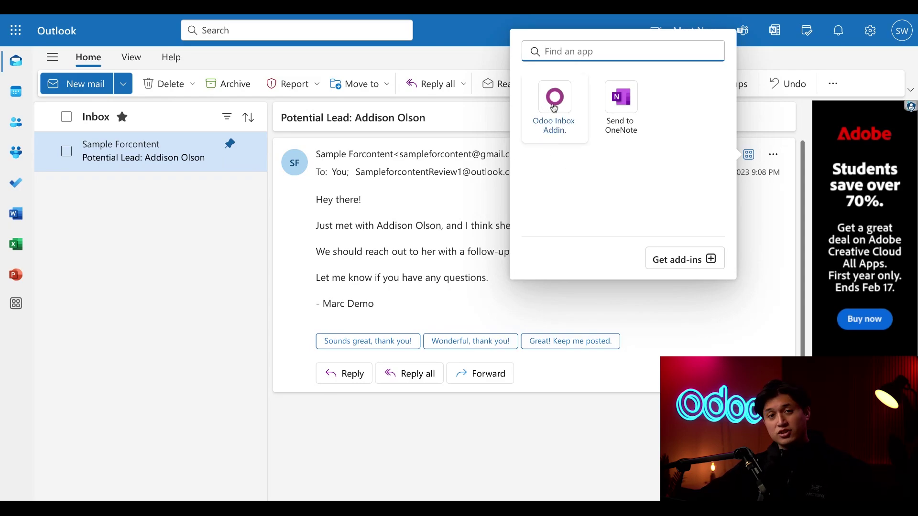
left_click(555, 108)
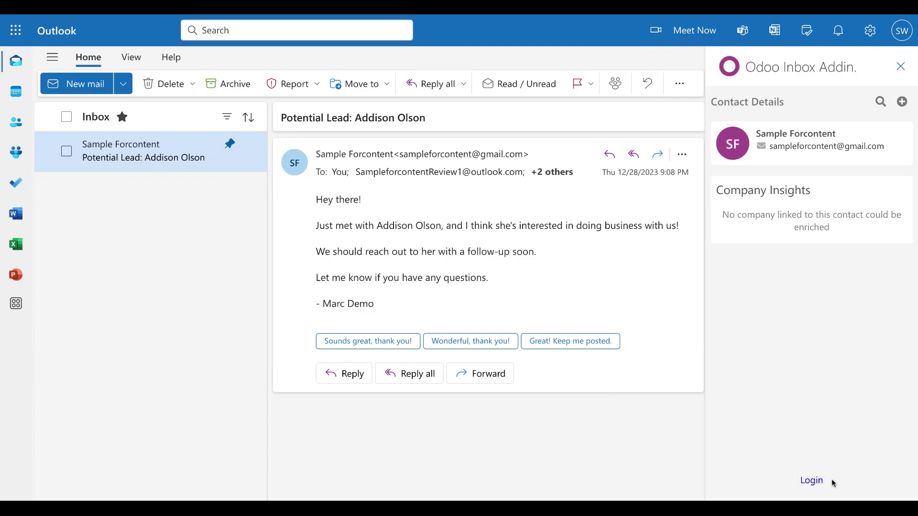
left_click(812, 482)
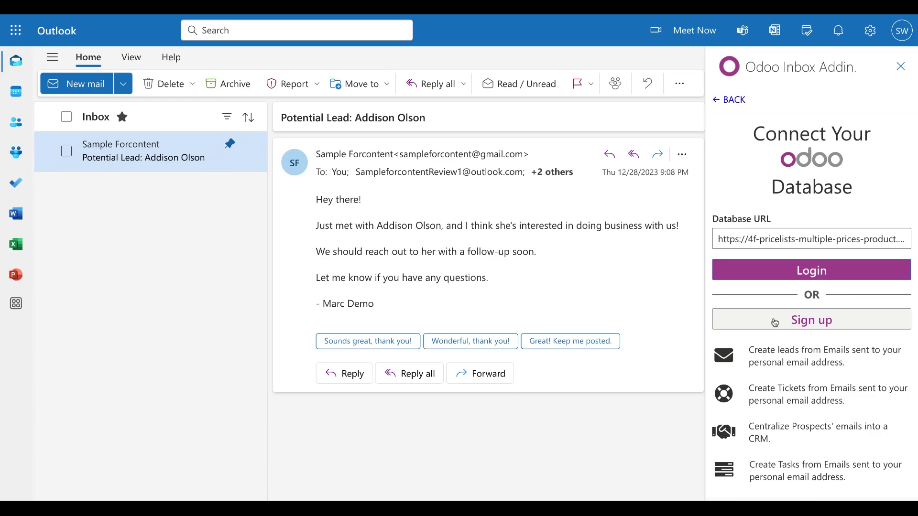
left_click(780, 242)
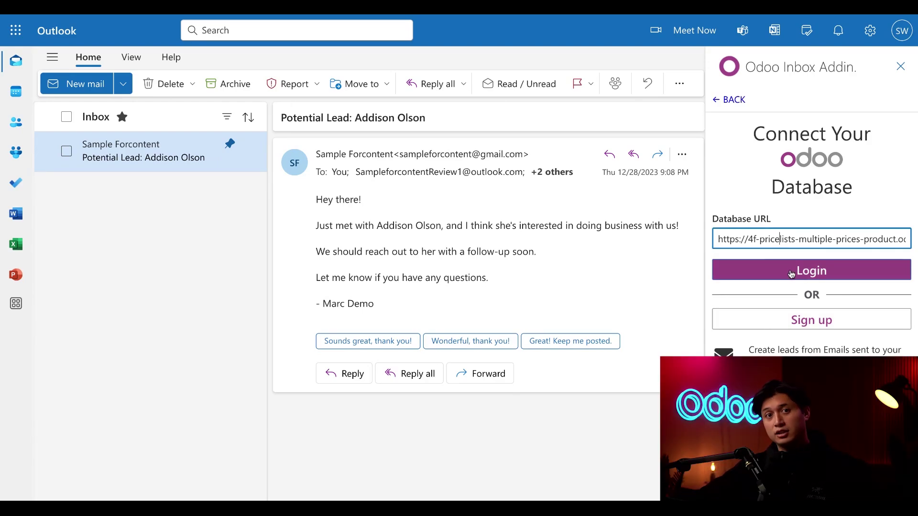
left_click(791, 271)
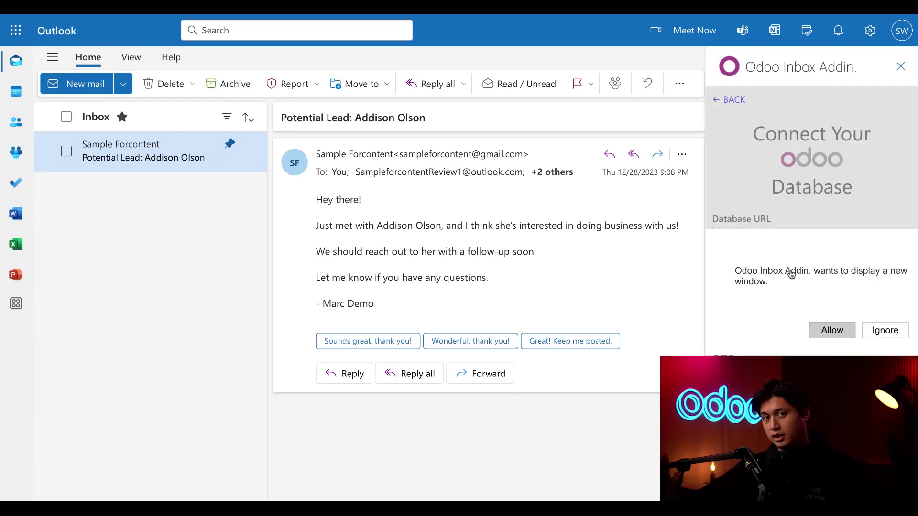
left_click(832, 331)
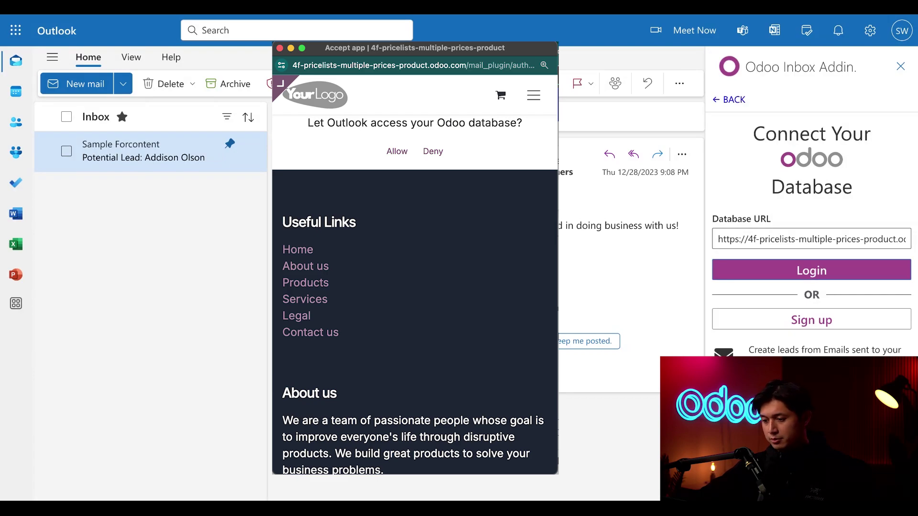
left_click(396, 151)
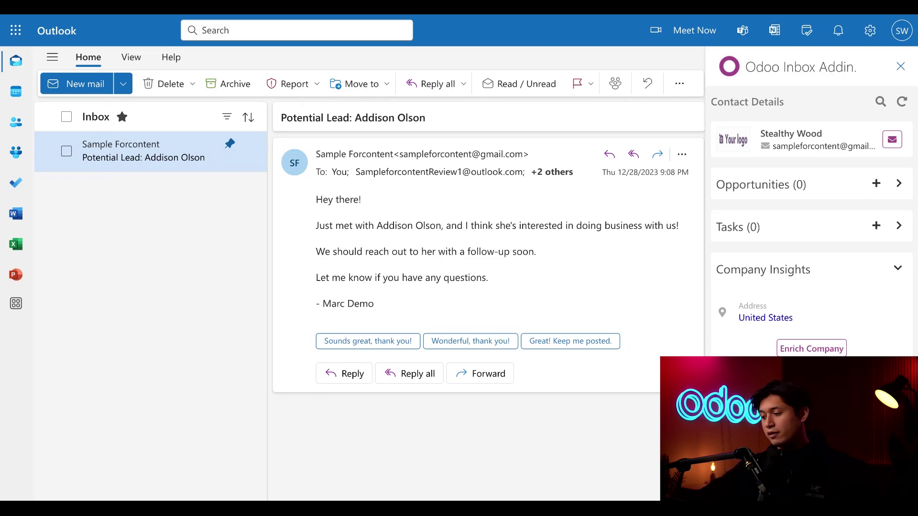
- Search Odoo from the add-in for the sales representative by name and log the email into her contact
left_click(881, 103)
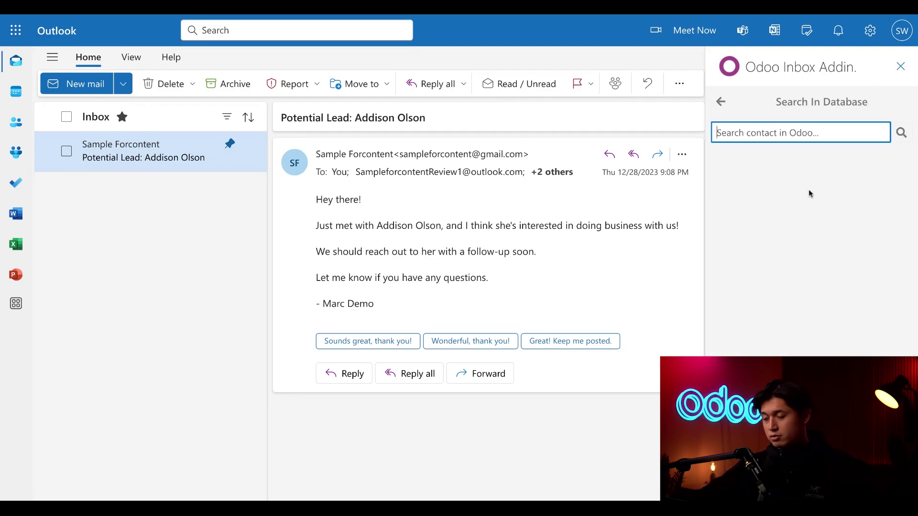
type("addison")
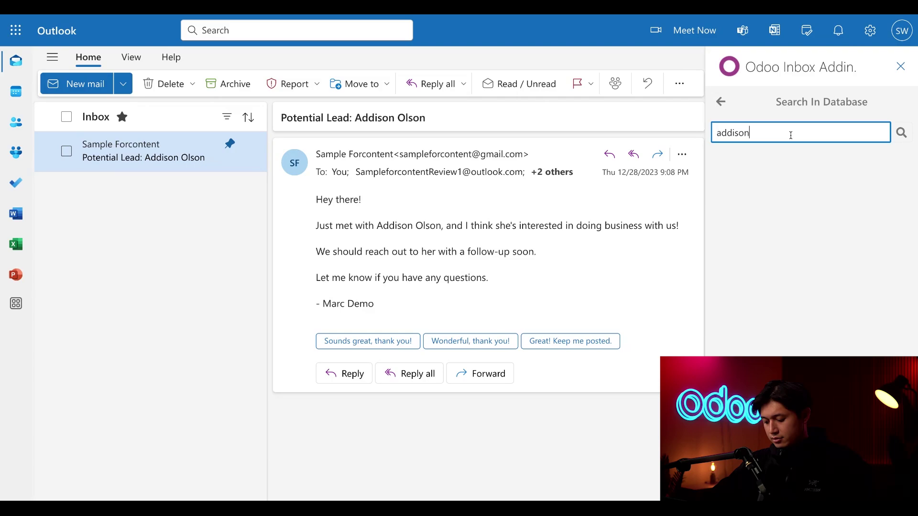
key("Return")
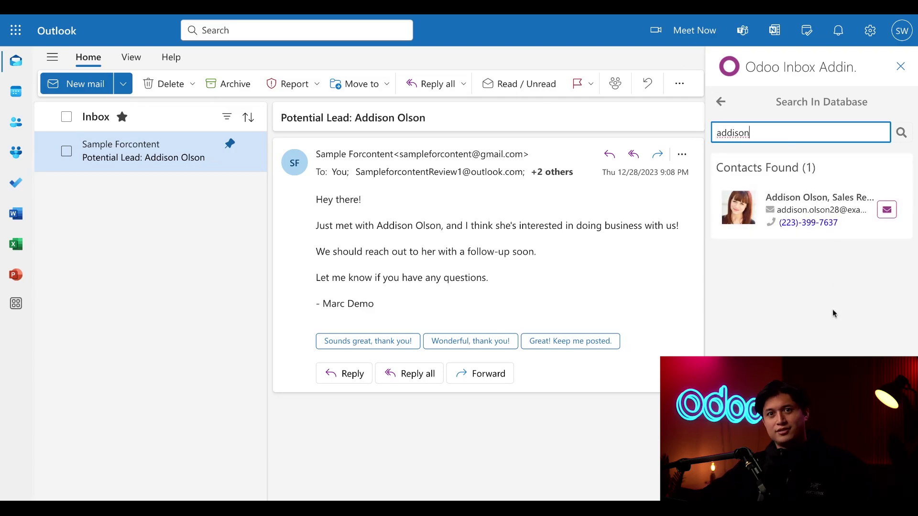
left_click(816, 200)
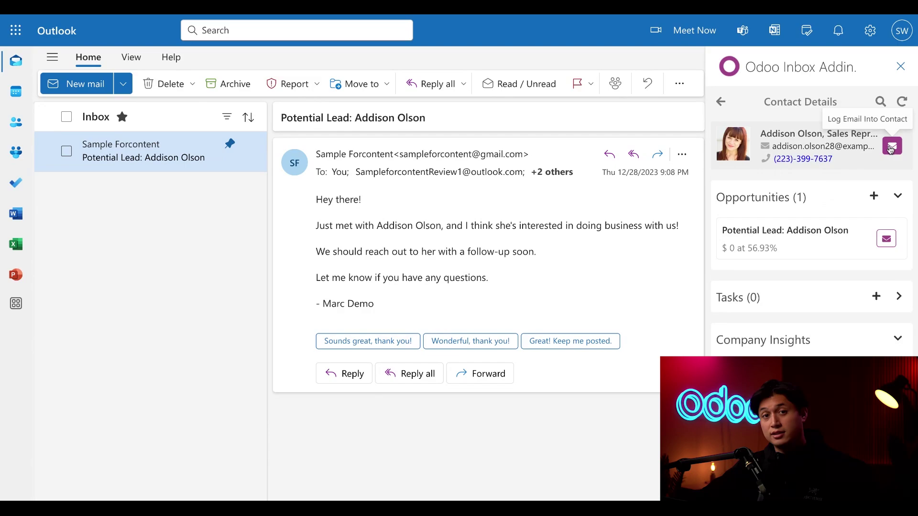
left_click(891, 148)
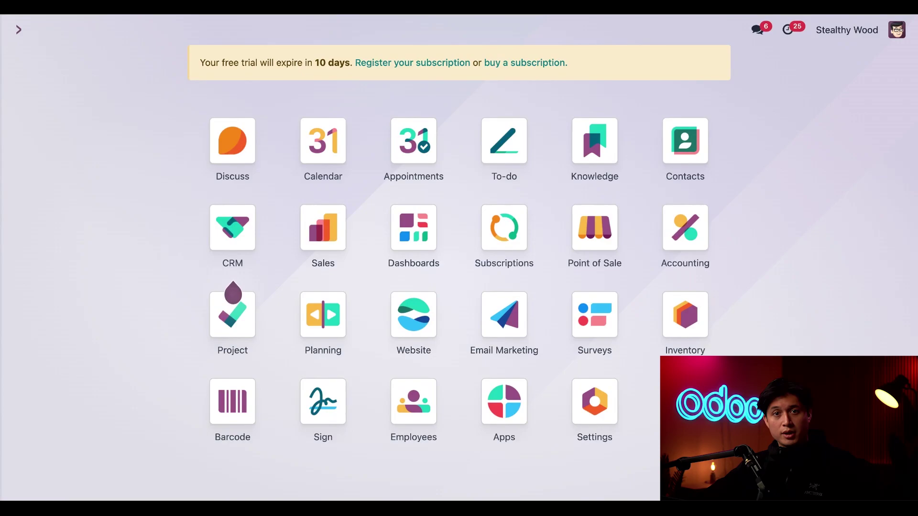
- In Contacts, find the Deco Addict representative by name and check her chatter for the logged email
left_click(696, 154)
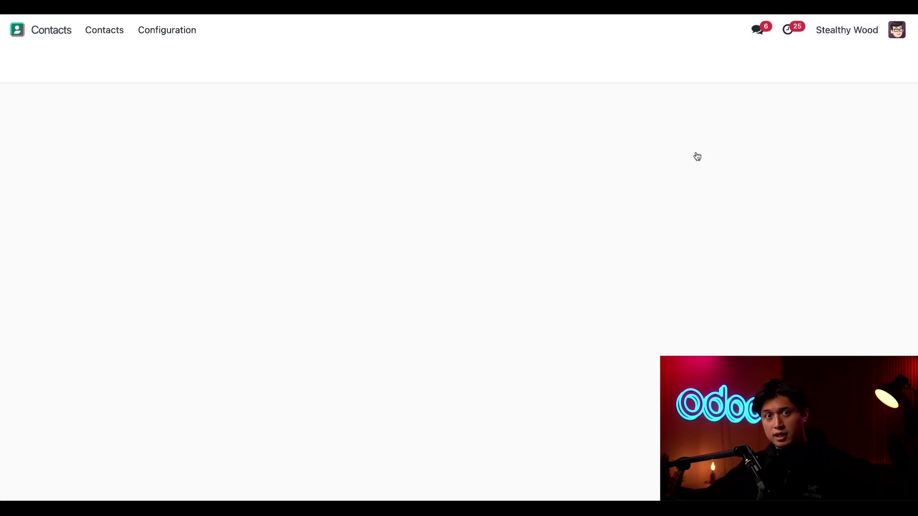
type("addison")
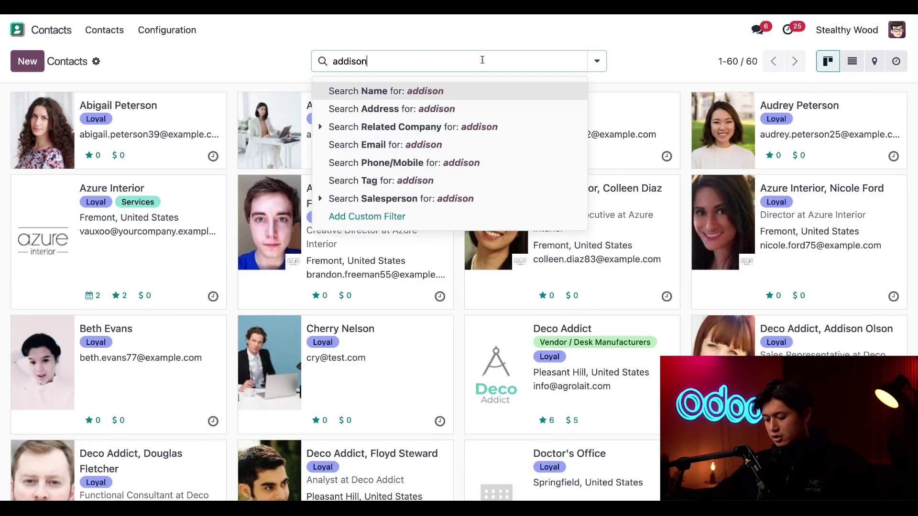
key("Return")
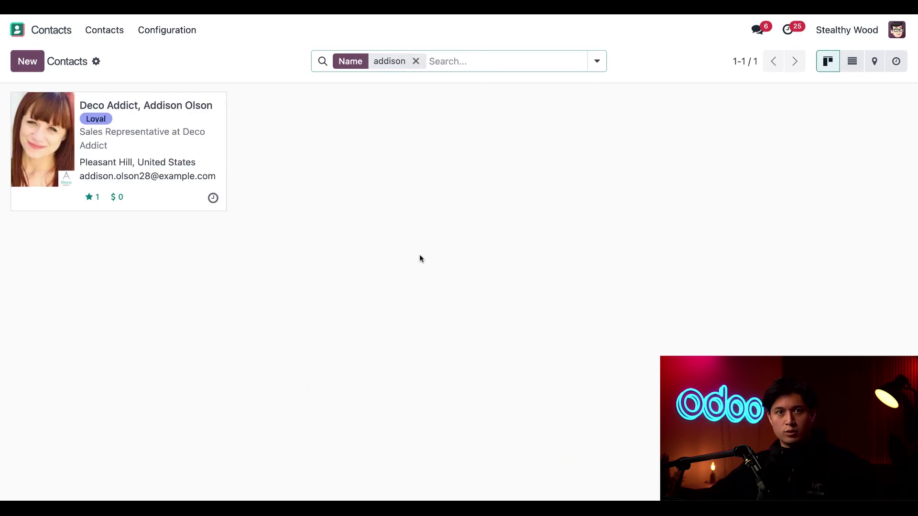
left_click(165, 93)
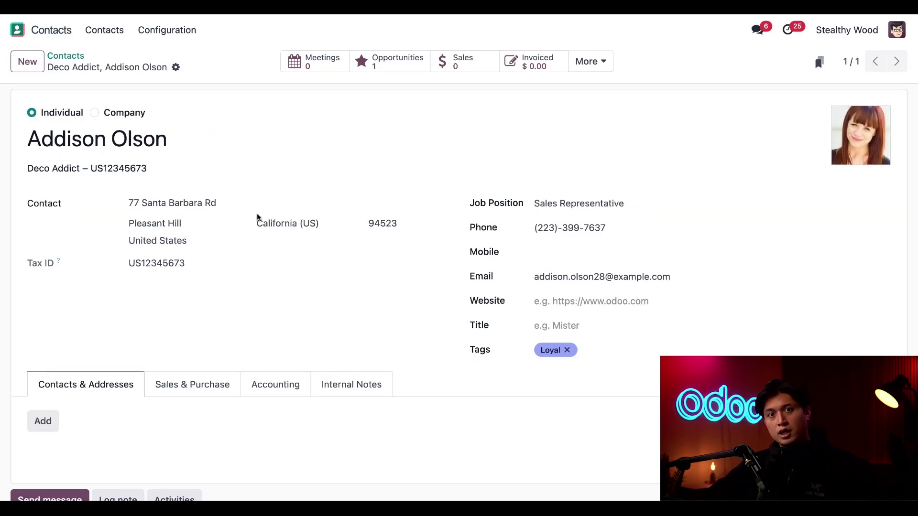
scroll(258, 218, "down", 5)
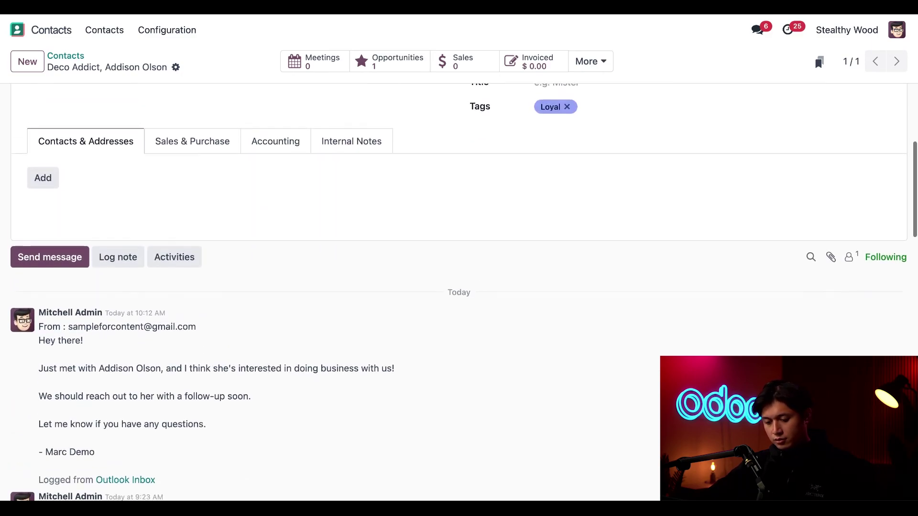
scroll(459, 287, "up", 1)
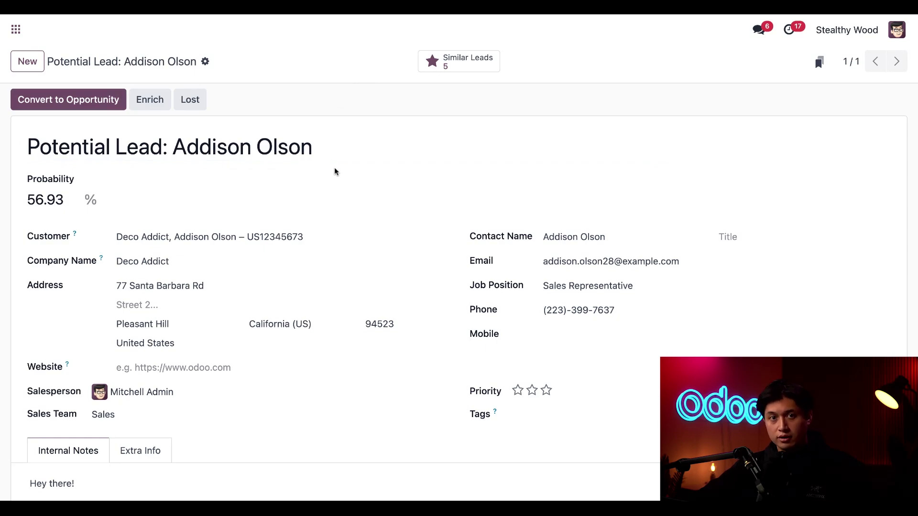
scroll(334, 171, "down", 4)
scroll(335, 169, "down", 1)
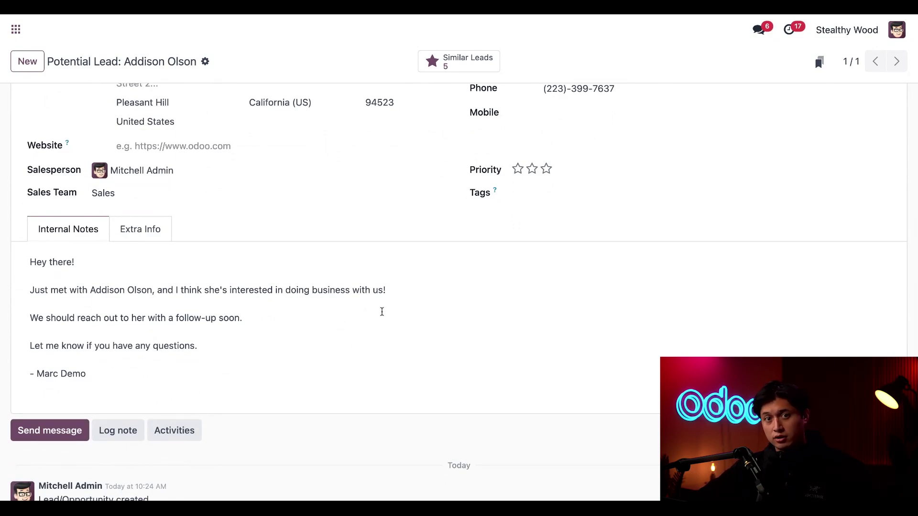
scroll(381, 311, "up", 5)
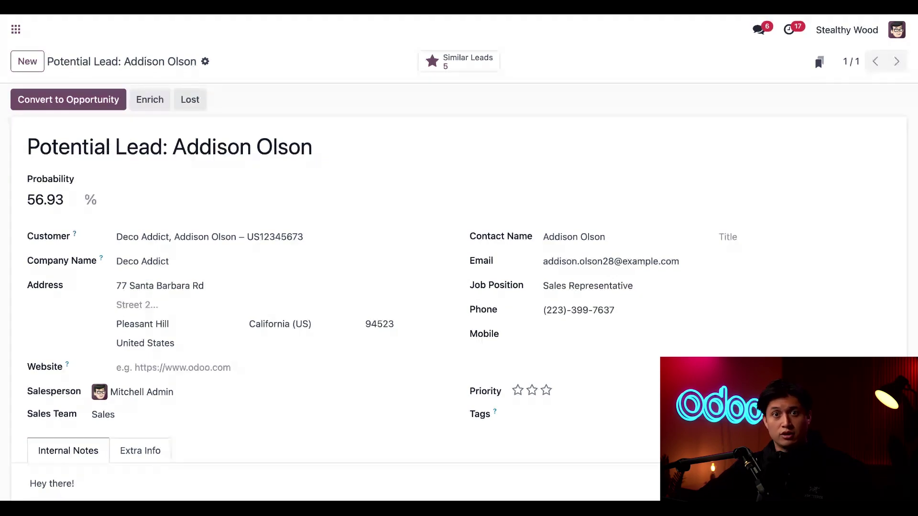
- Open the new potential lead from the CRM Leads list
left_click(18, 31)
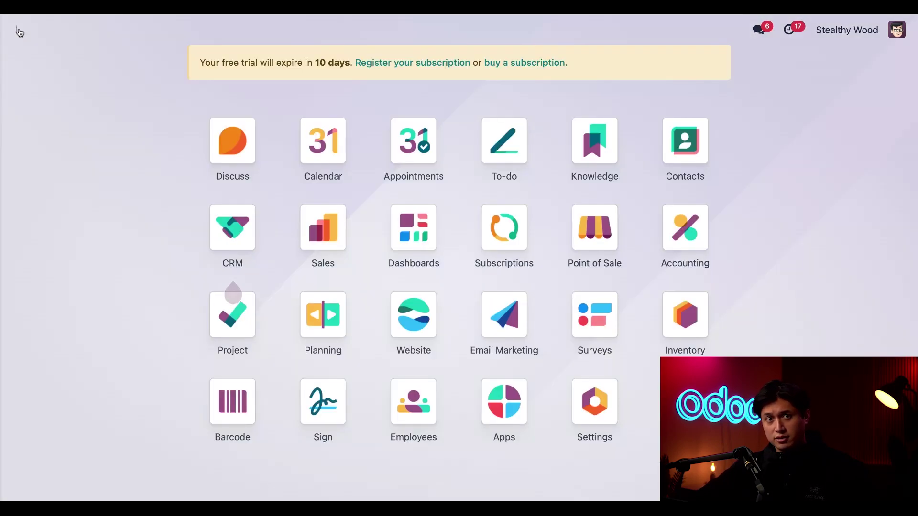
left_click(227, 242)
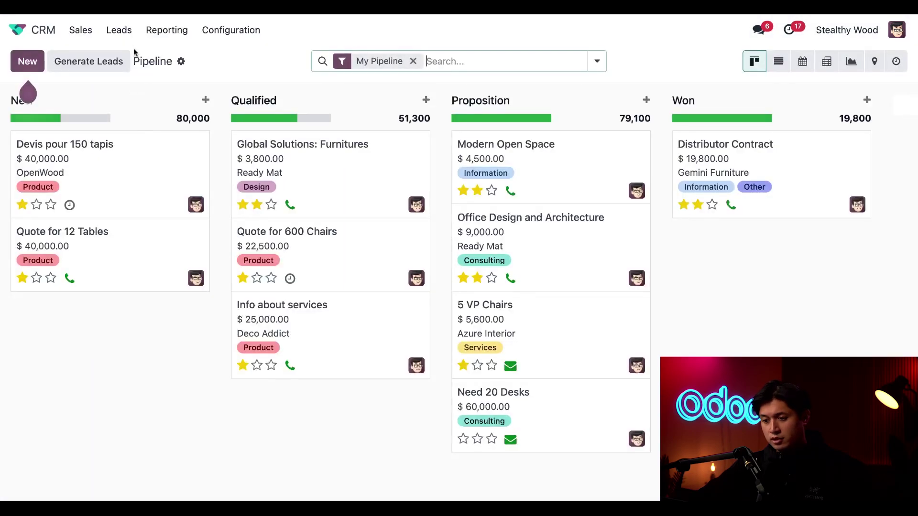
left_click(123, 33)
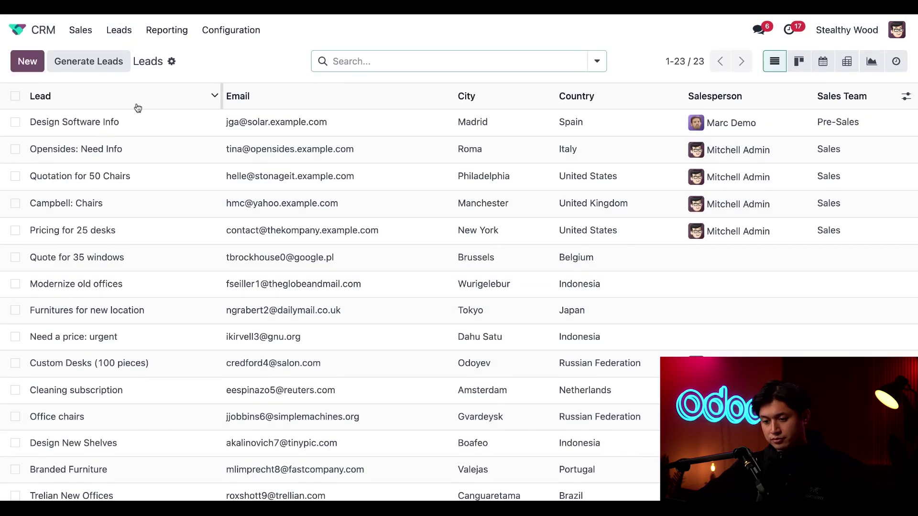
scroll(105, 260, "down", 5)
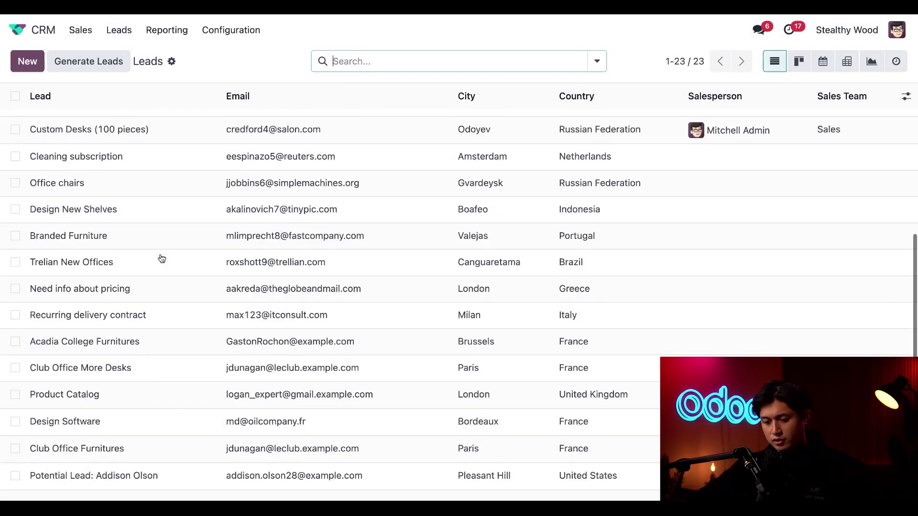
left_click(170, 483)
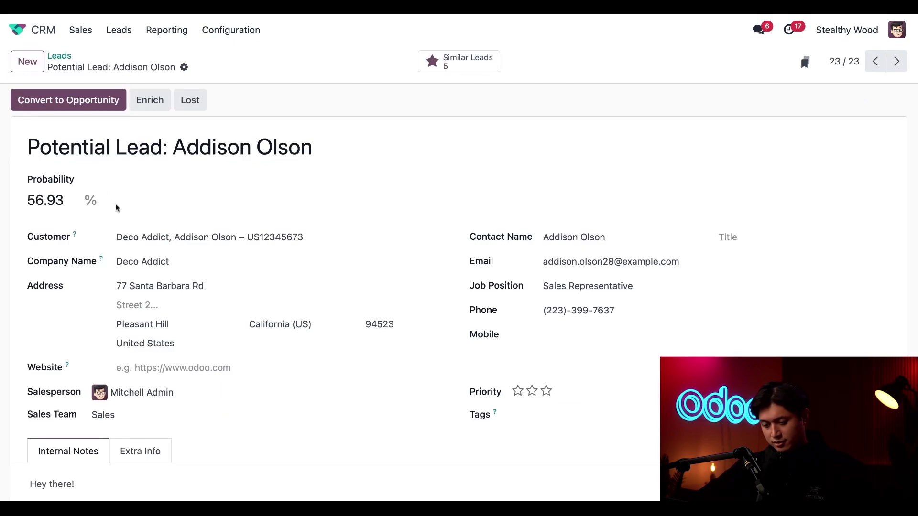